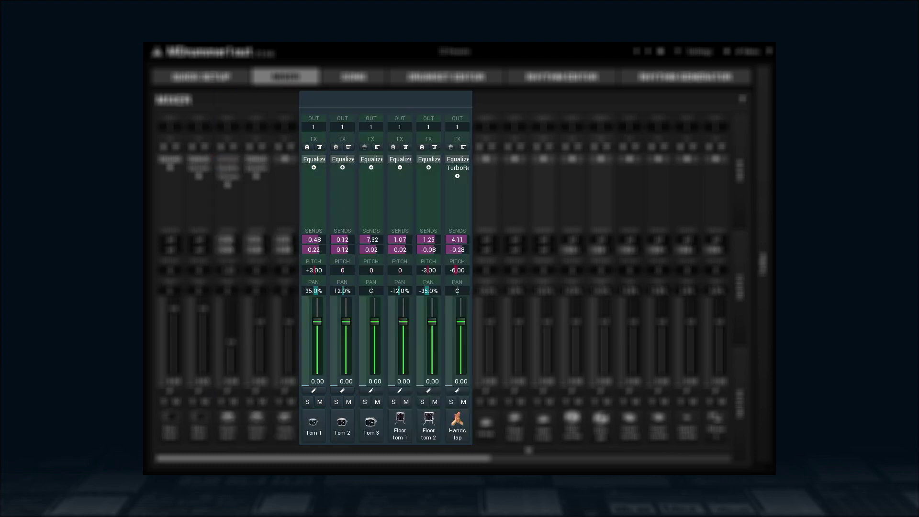
# - Scroll across the mixer and check the Bass drum output choices without changing them
pyautogui.hscroll(5, 444, 287)
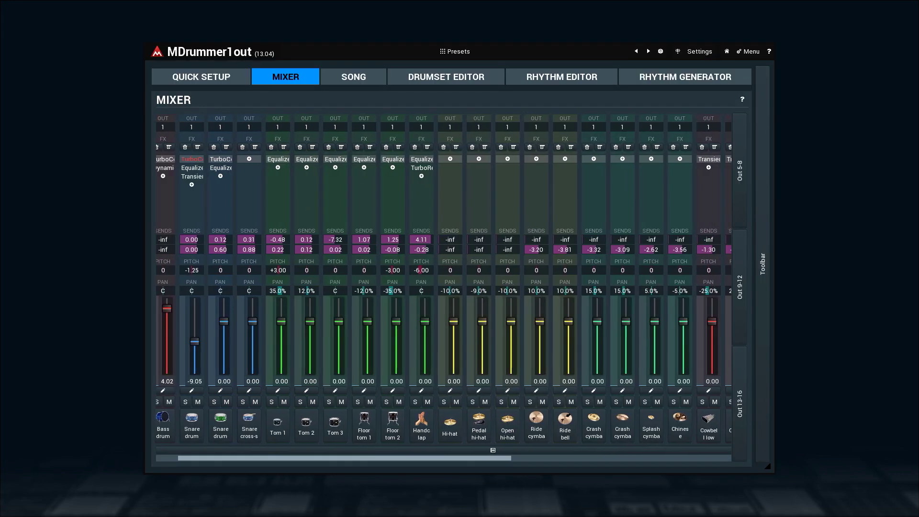
pyautogui.hscroll(5, 444, 287)
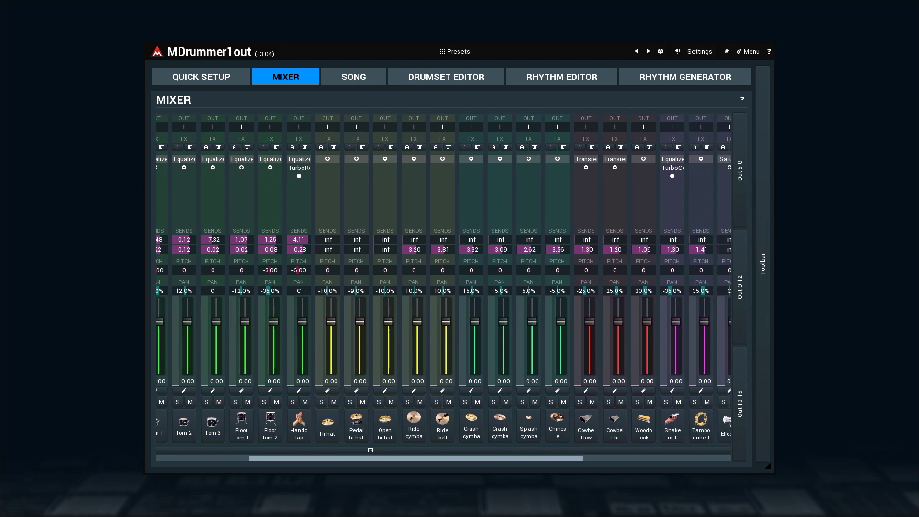
pyautogui.hscroll(4, 443, 287)
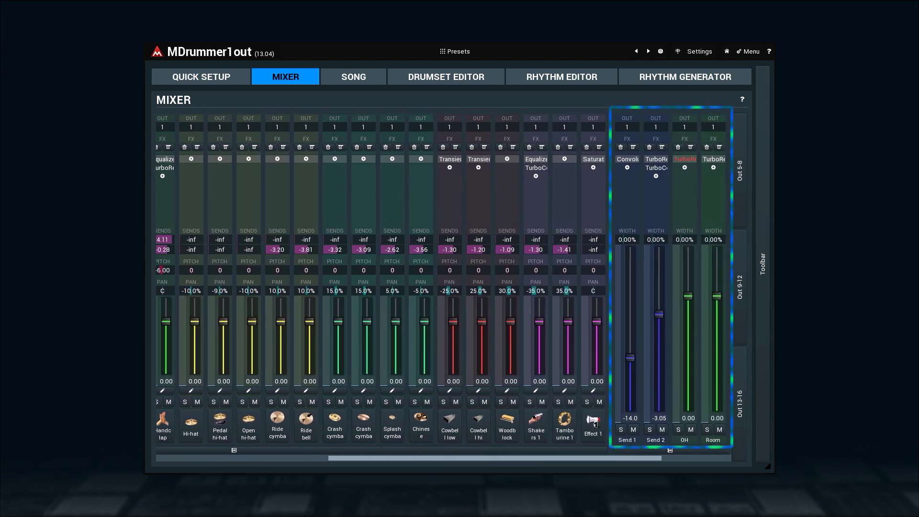
pyautogui.hscroll(1, 444, 287)
pyautogui.hscroll(4, 444, 287)
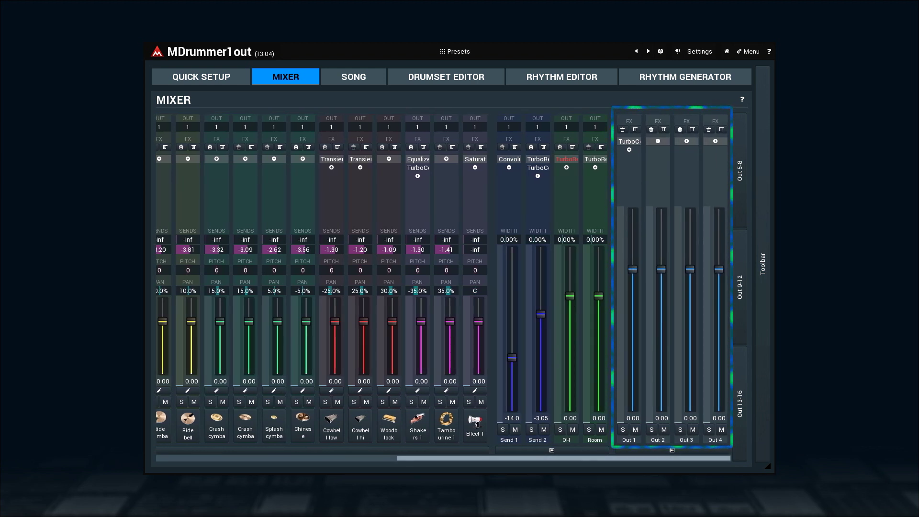
pyautogui.hscroll(-5, 443, 288)
pyautogui.hscroll(-9, 444, 287)
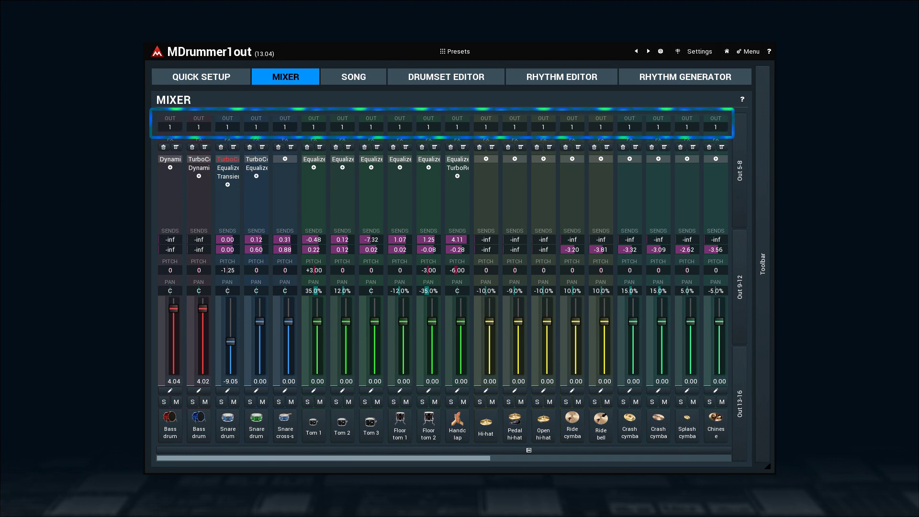
pyautogui.click(174, 127)
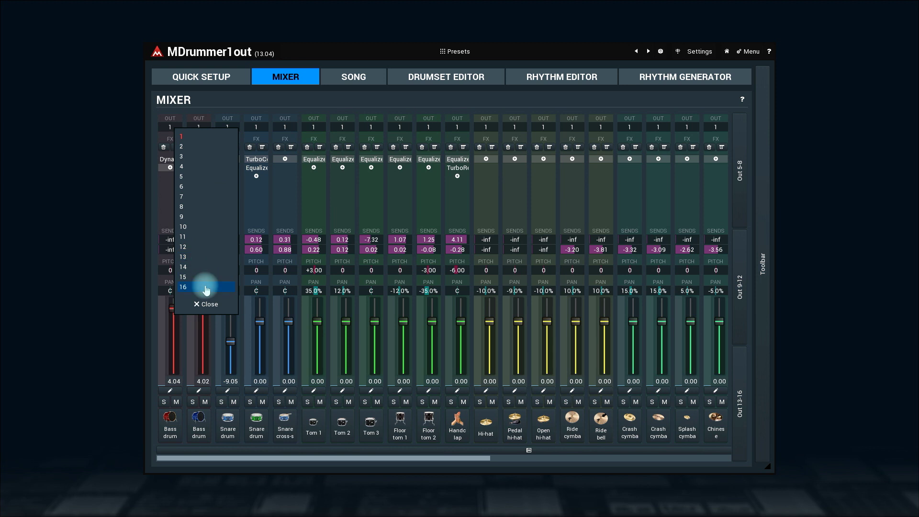
pyautogui.click(208, 304)
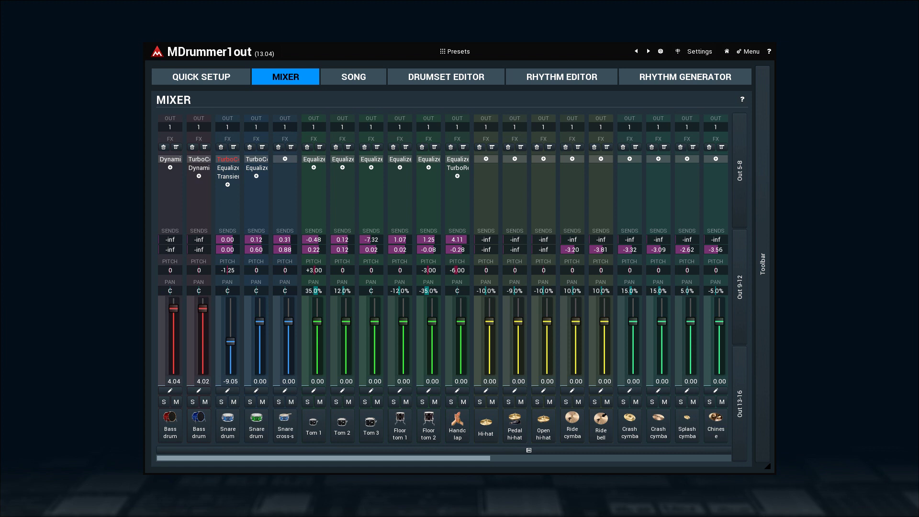
# - Add the BitFun effect to the first Bass drum channel's FX chain
pyautogui.click(197, 203)
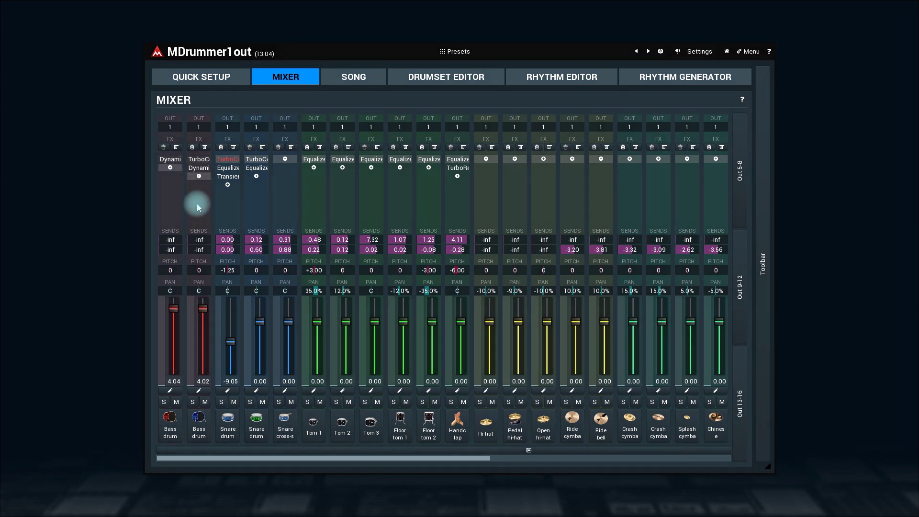
pyautogui.click(169, 168)
pyautogui.moveTo(244, 175); pyautogui.dragTo(220, 177)
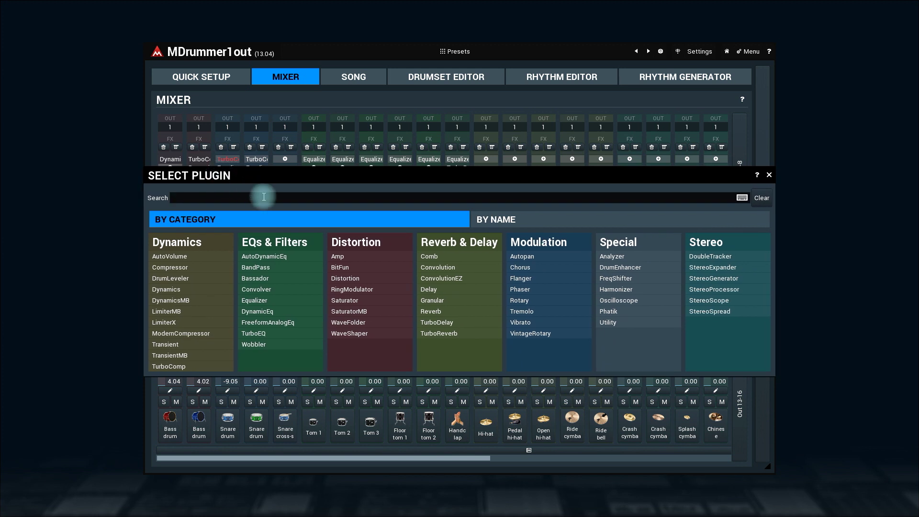
pyautogui.click(347, 268)
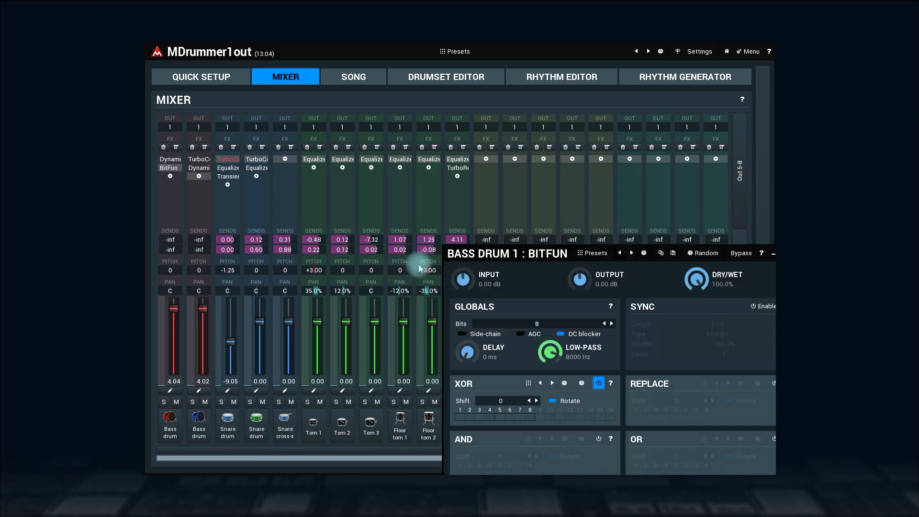
pyautogui.moveTo(484, 253); pyautogui.dragTo(297, 153)
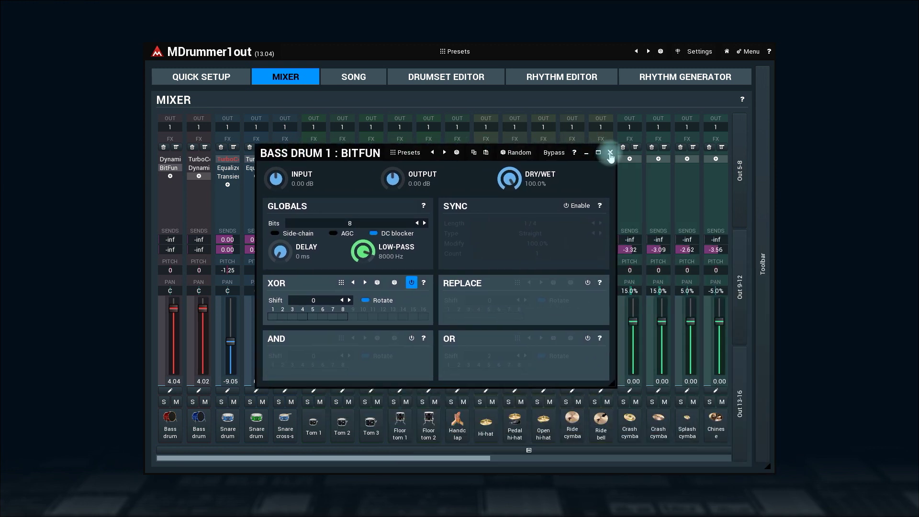
pyautogui.click(610, 153)
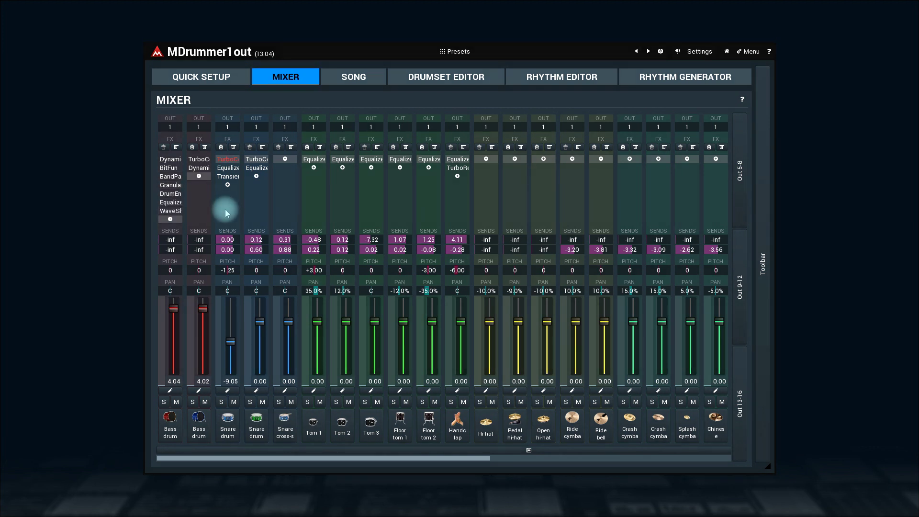
# - Bypass BitFun, re-enable drum enhancer and Granular, and move Granular below the enhancer
pyautogui.click(171, 186)
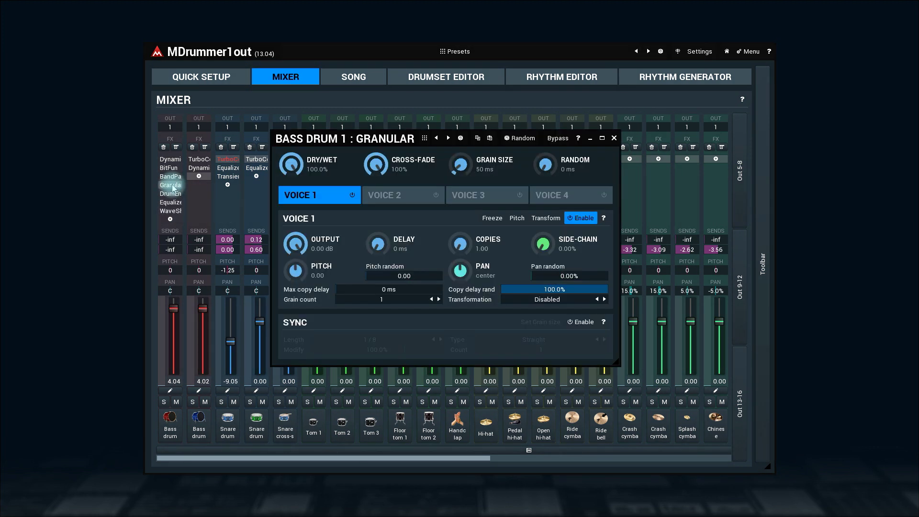
pyautogui.click(614, 138)
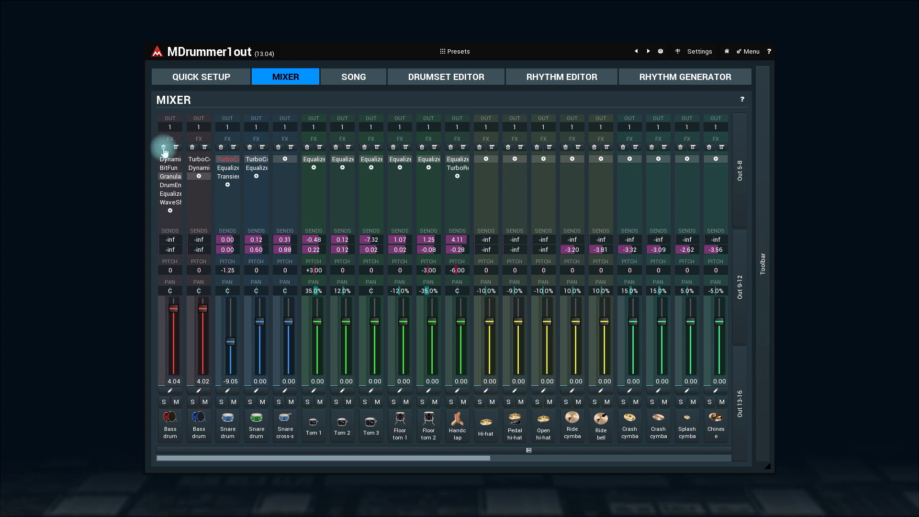
pyautogui.click(170, 170)
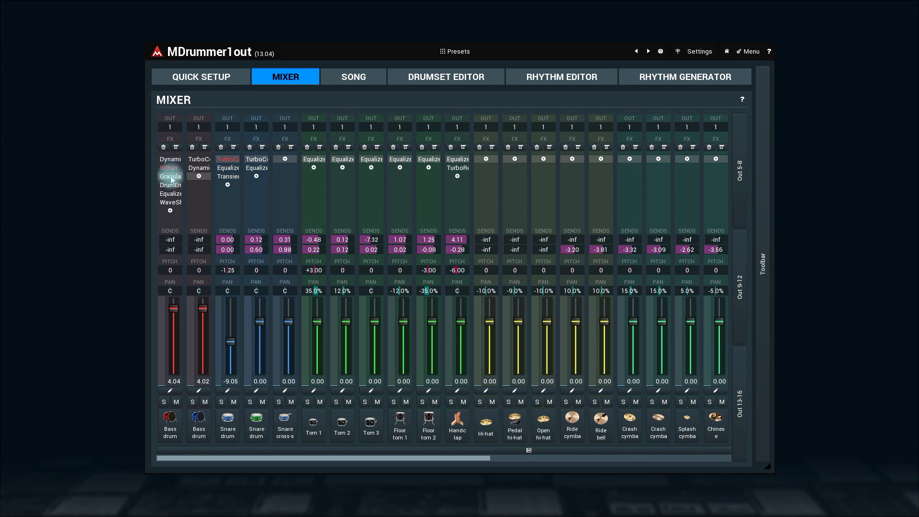
pyautogui.click(175, 186)
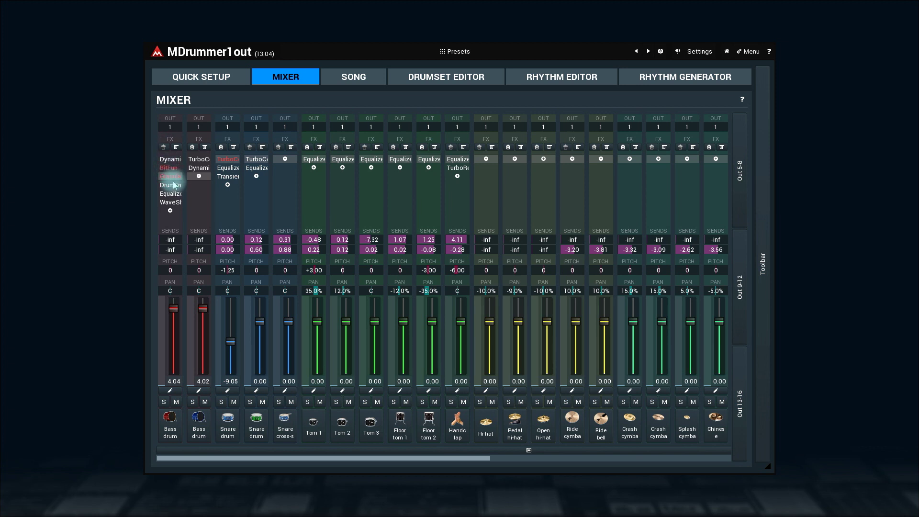
pyautogui.click(173, 177)
pyautogui.moveTo(171, 170); pyautogui.dragTo(176, 195)
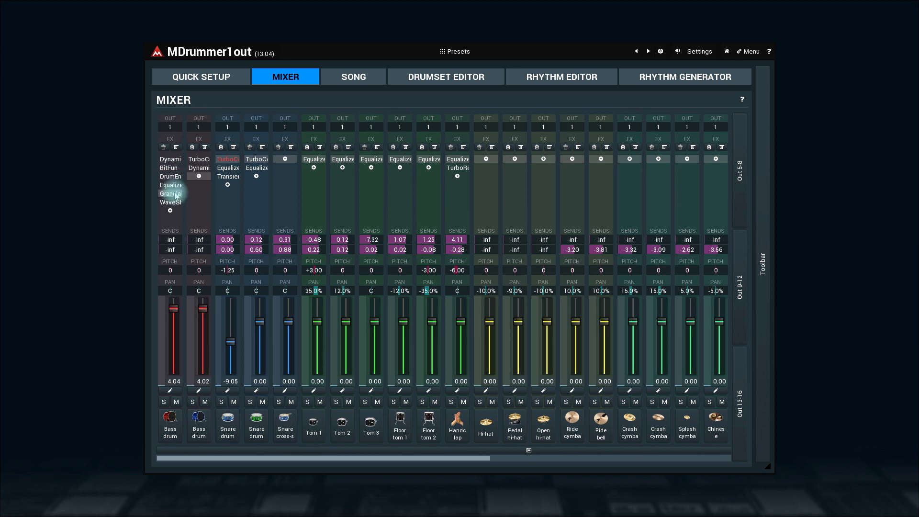
pyautogui.click(176, 148)
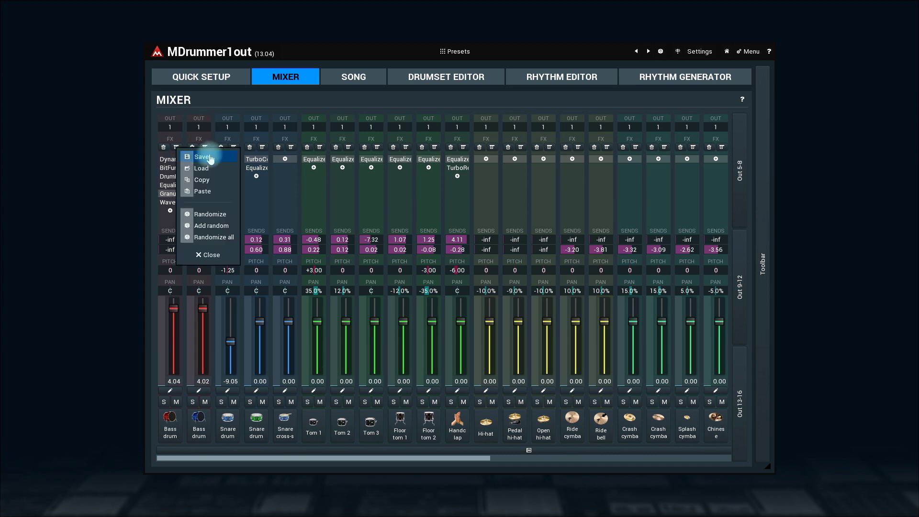
pyautogui.click(212, 255)
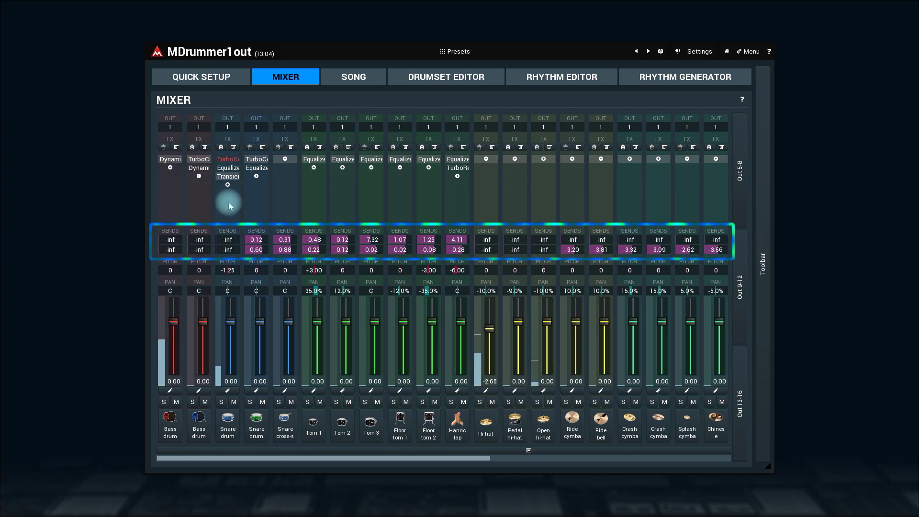
# - Set the Snare sends to -7.77 and -9.55, reset its level to 0.00 and centre its pan
pyautogui.moveTo(234, 241); pyautogui.dragTo(234, 217)
pyautogui.moveTo(233, 249)
pyautogui.mouseDown()
pyautogui.moveTo(233, 242)
pyautogui.moveTo(234, 254)
pyautogui.mouseUp()
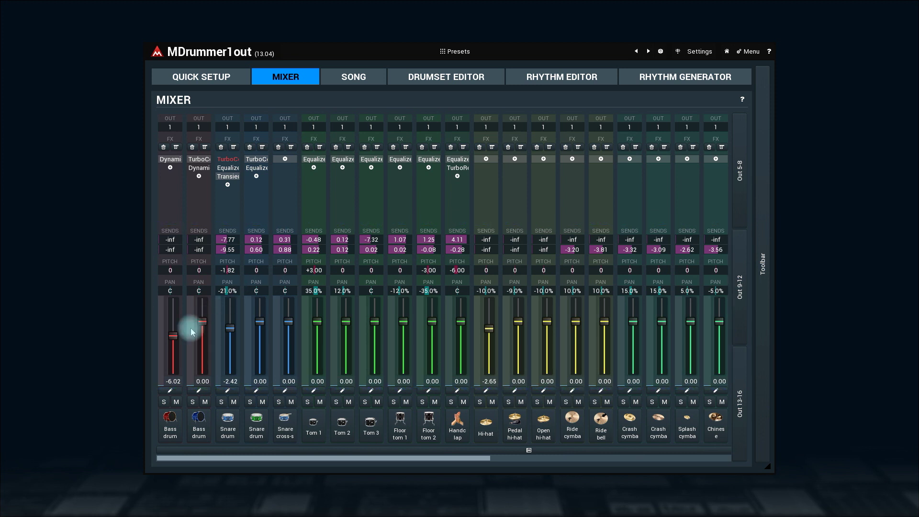
pyautogui.doubleClick(228, 327)
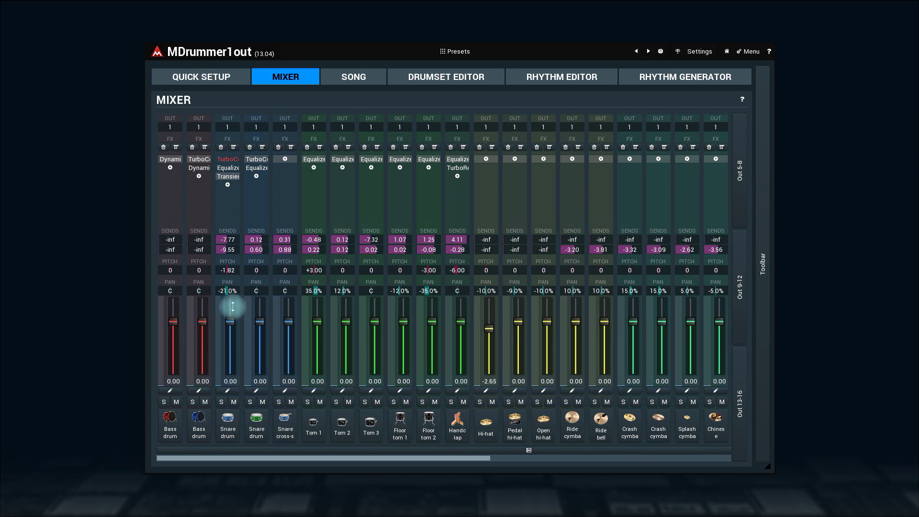
pyautogui.doubleClick(235, 290)
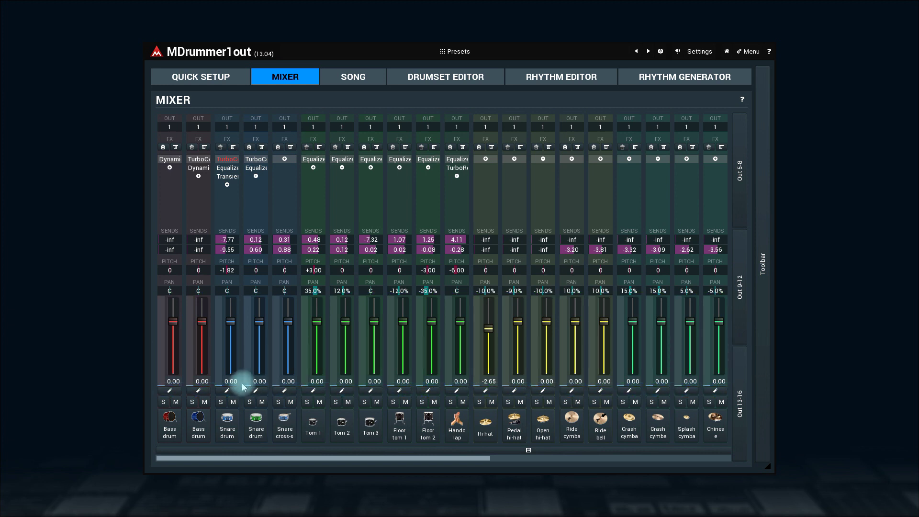
pyautogui.click(227, 392)
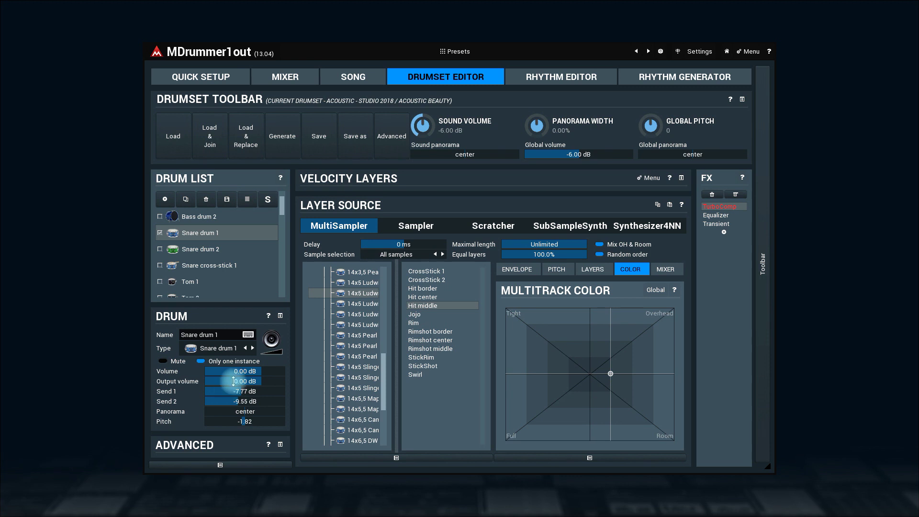
pyautogui.click(285, 75)
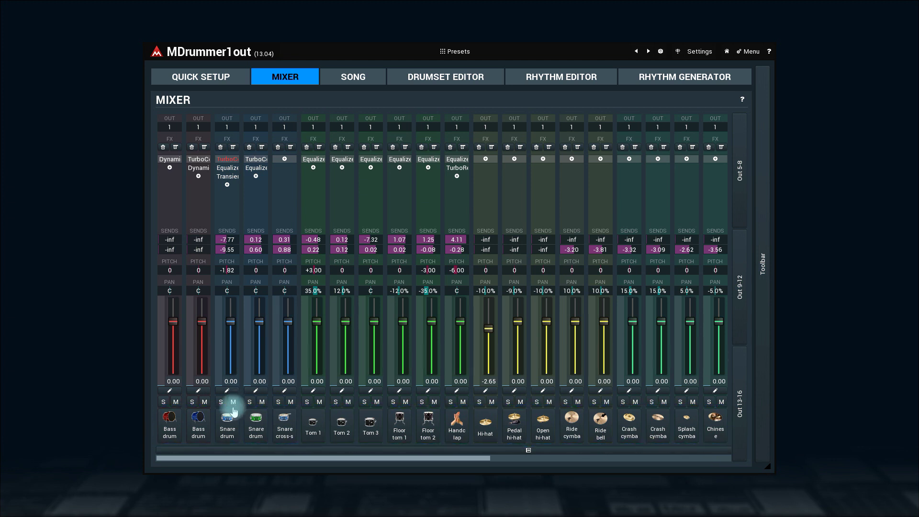
# - Audition the snare drum several times, then scroll the mixer to the far right
pyautogui.click(227, 433)
pyautogui.click(232, 433)
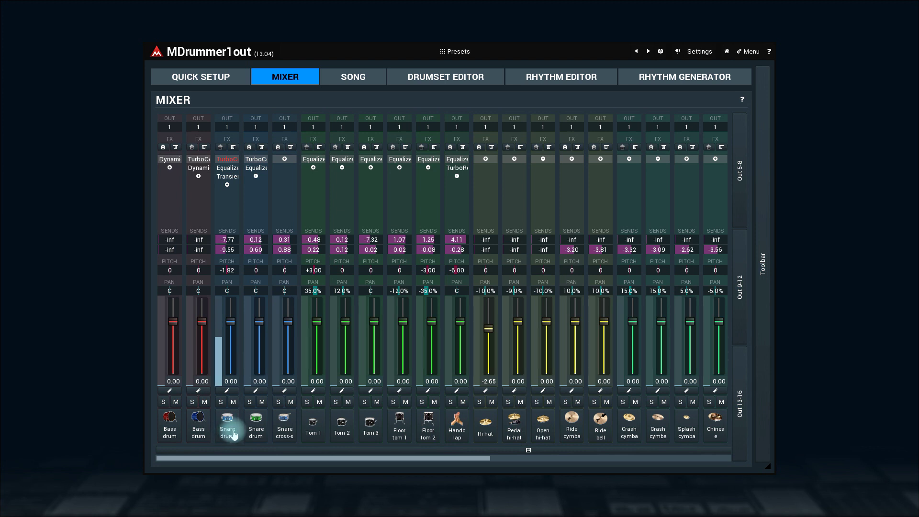
pyautogui.click(236, 433)
pyautogui.click(236, 433)
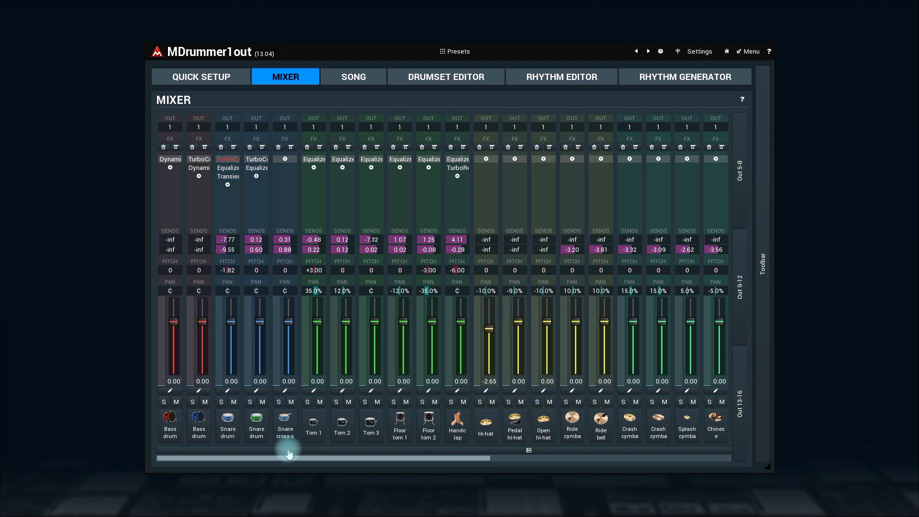
pyautogui.moveTo(293, 457); pyautogui.dragTo(536, 464)
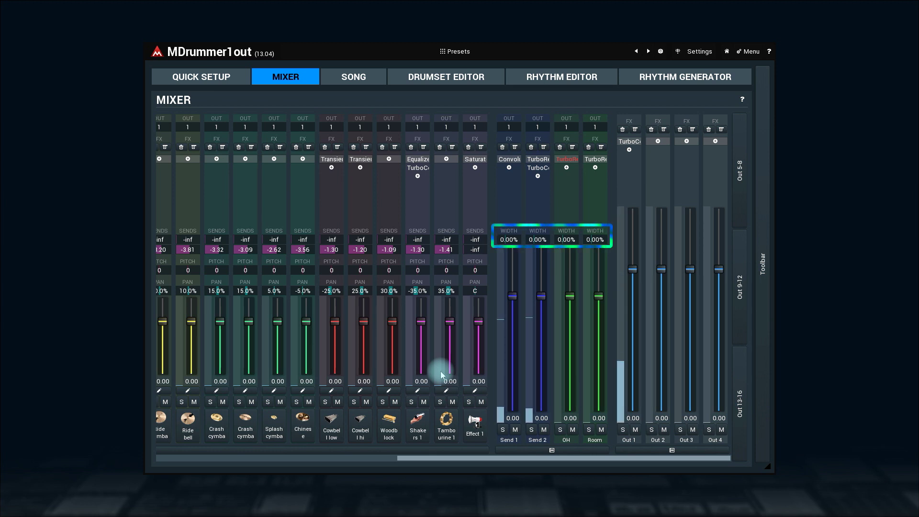
pyautogui.click(502, 429)
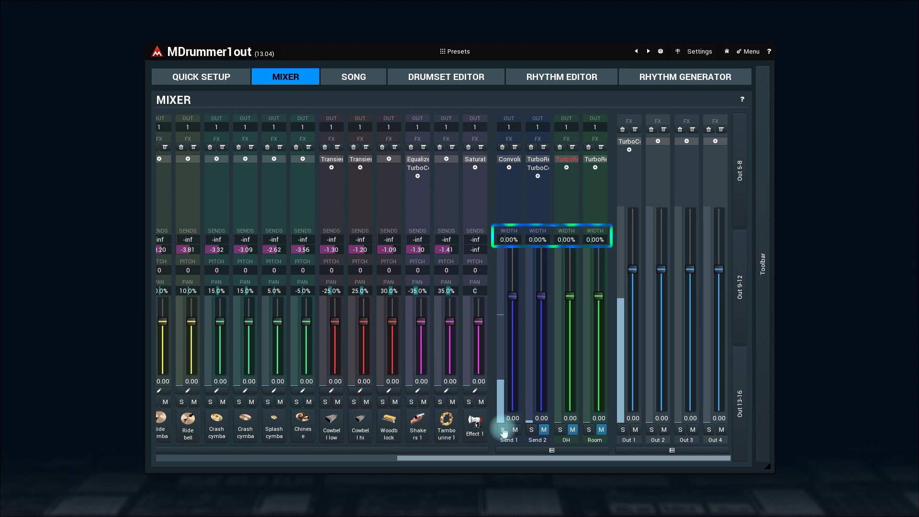
pyautogui.moveTo(506, 240); pyautogui.dragTo(506, 192)
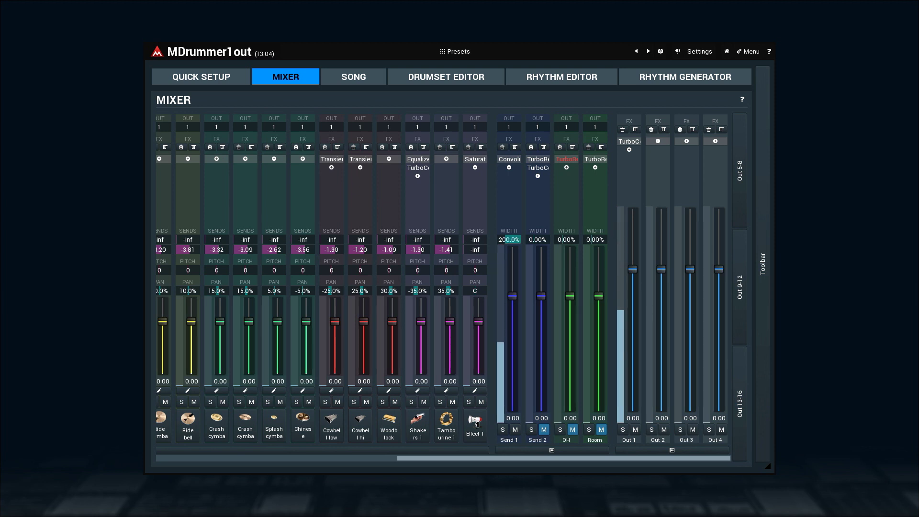
pyautogui.doubleClick(508, 240)
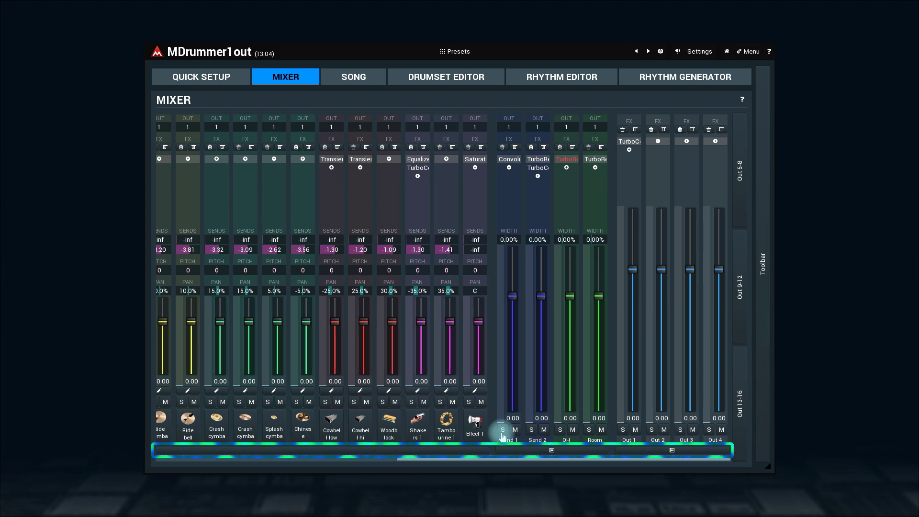
# - Hide the Sends/OH/Room and drum groups, leaving only Out 1-4 through Out 13-16 shown
pyautogui.click(516, 451)
pyautogui.click(634, 454)
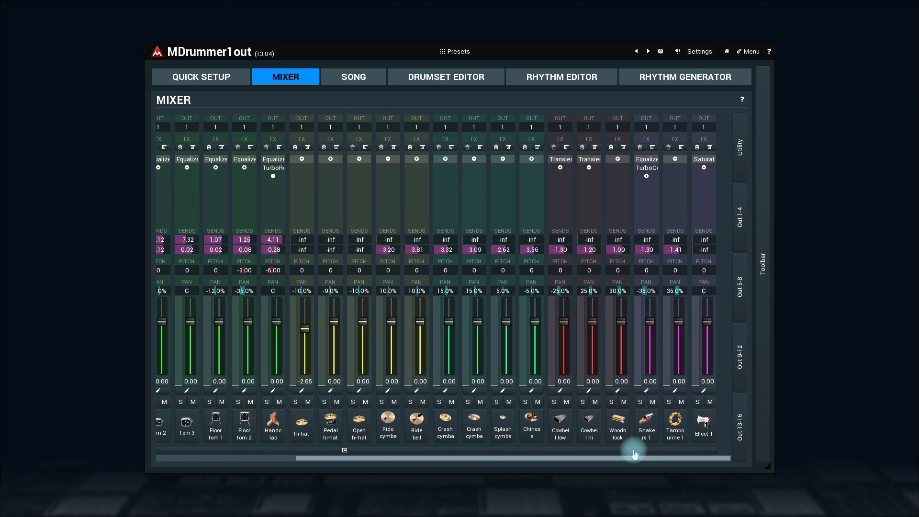
pyautogui.click(739, 232)
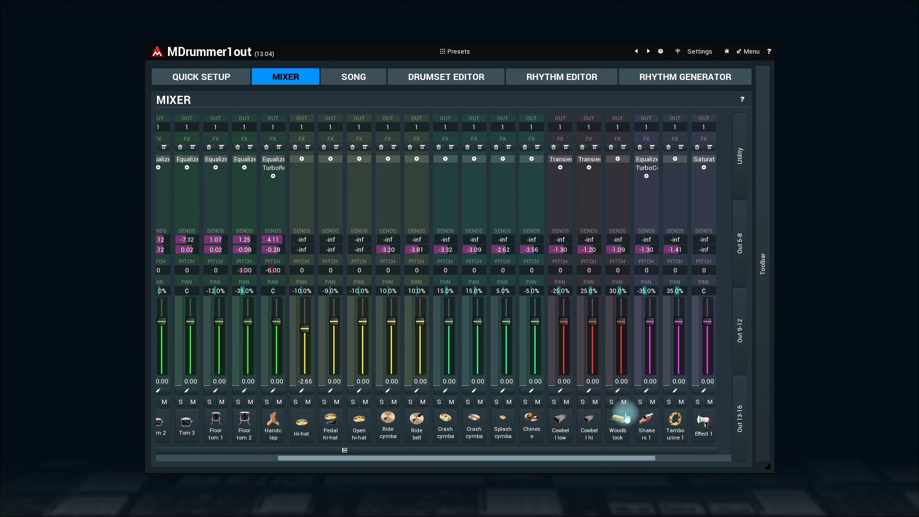
pyautogui.click(611, 452)
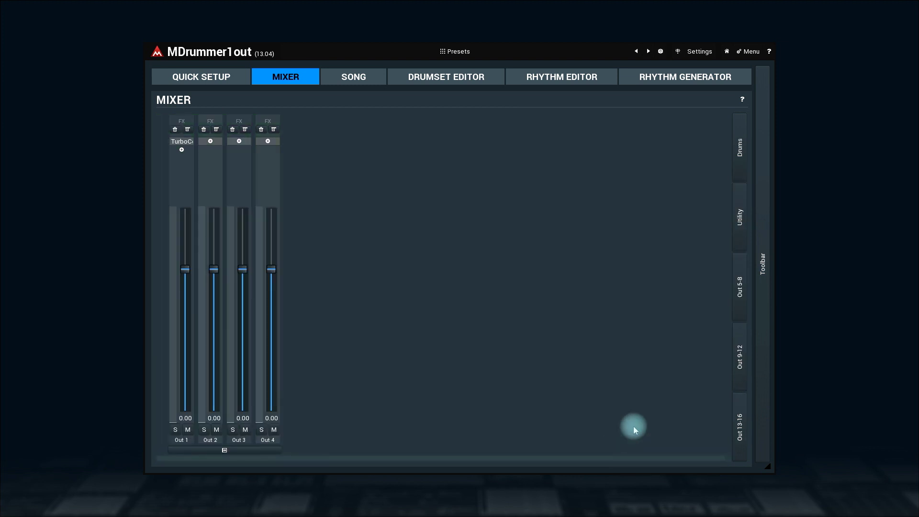
pyautogui.click(739, 307)
pyautogui.click(737, 340)
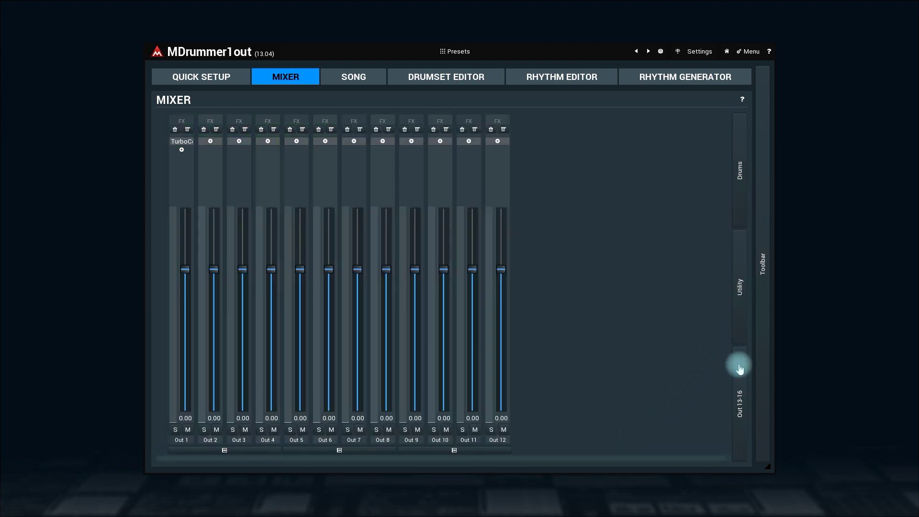
pyautogui.click(740, 381)
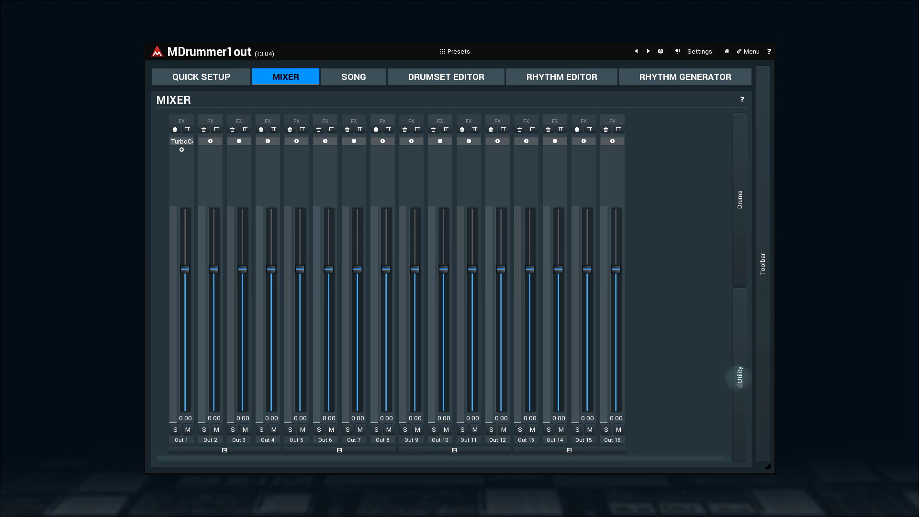